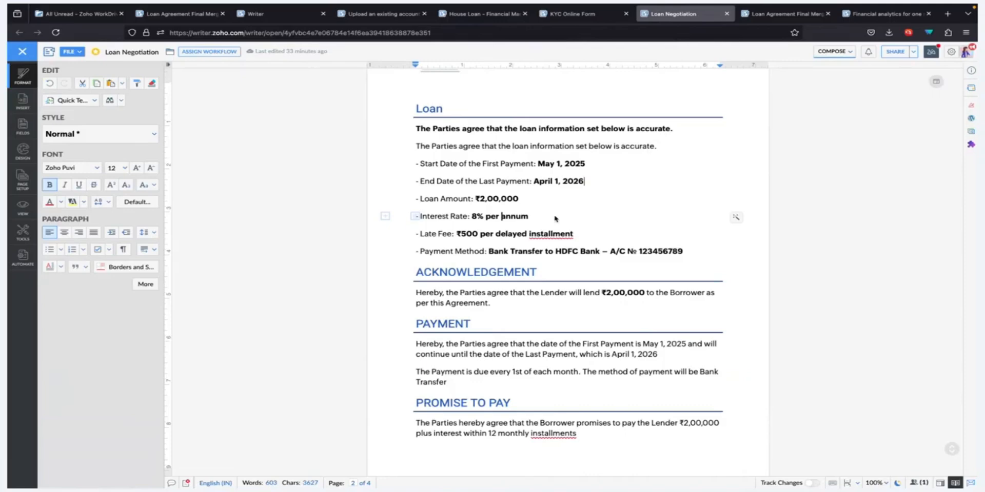
Check who has access to the Loan Negotiation document and at which access level, and close the sharing details.
click(901, 50)
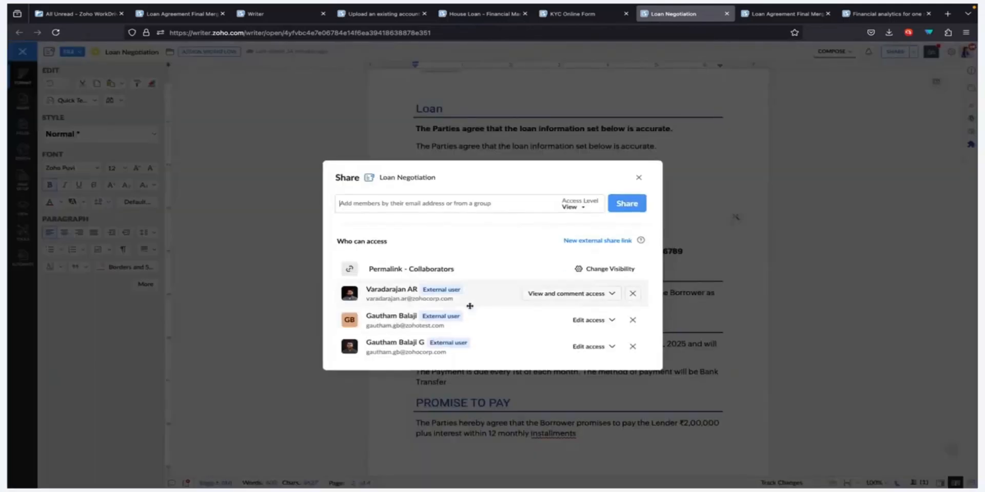
click(638, 178)
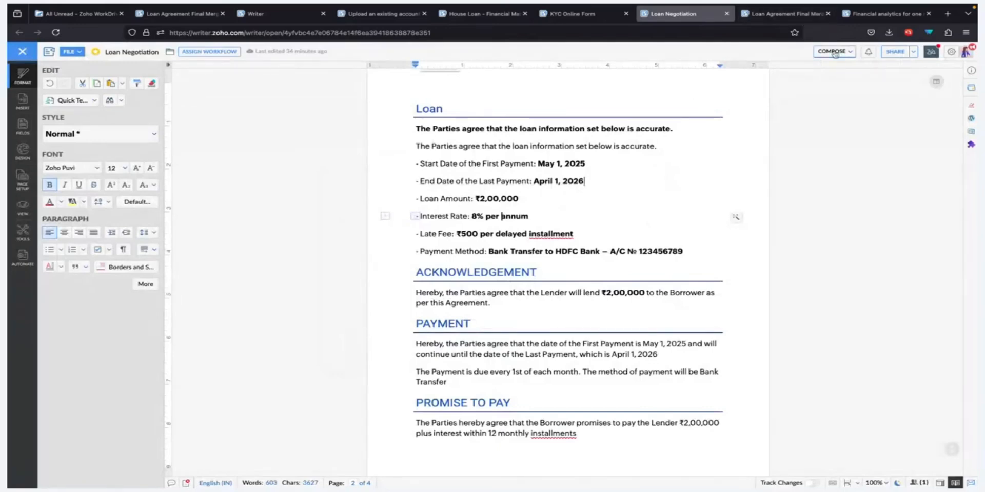
Switch the document from Compose to Review mode.
scroll(629, 186, up, 1)
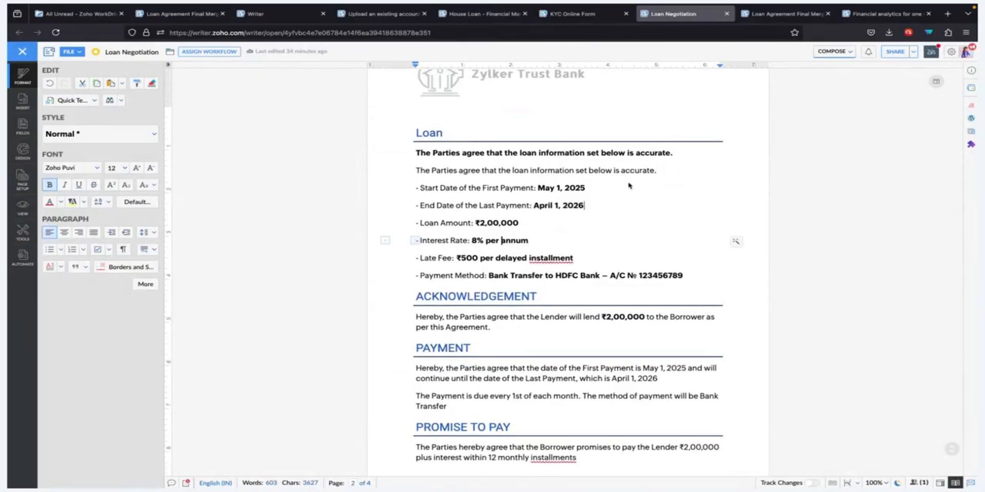
scroll(630, 185, up, 10)
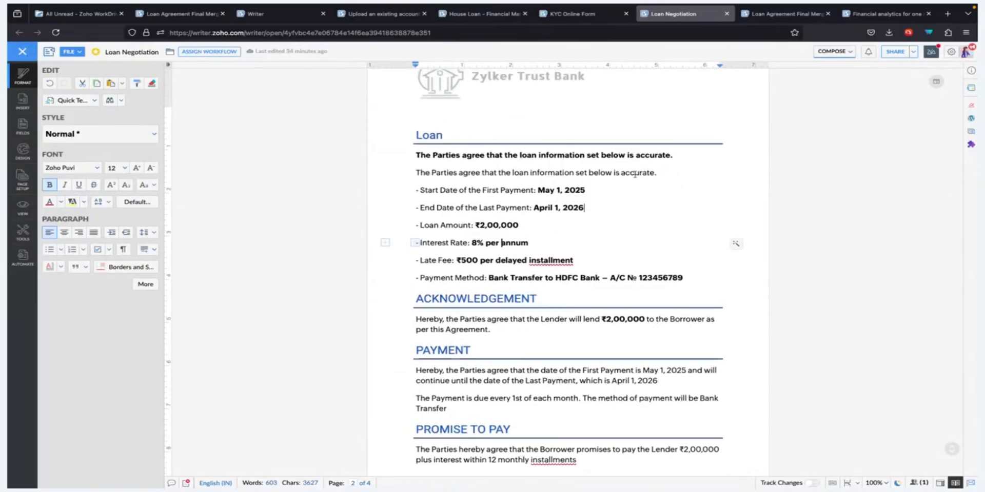
click(835, 51)
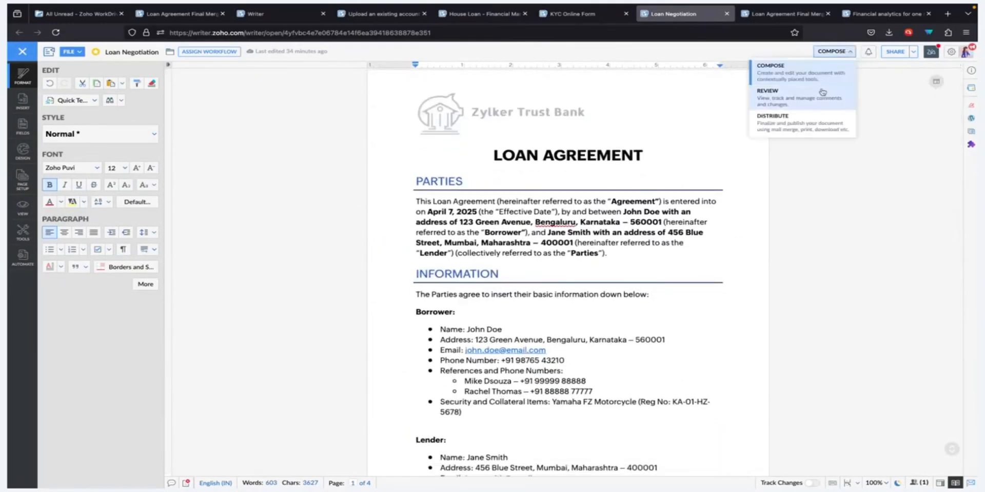
click(818, 94)
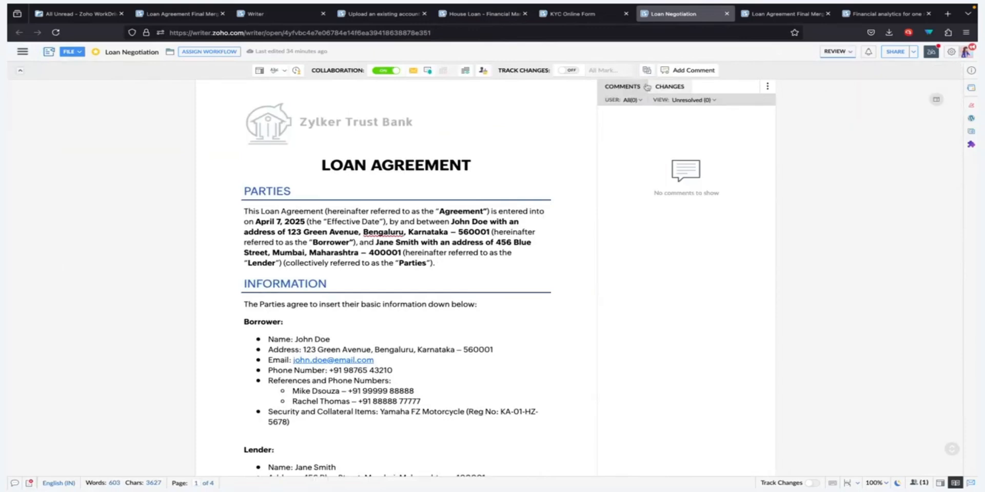
Add a comment on the word "annum" in the Interest Rate line that mentions a collaborator.
click(687, 69)
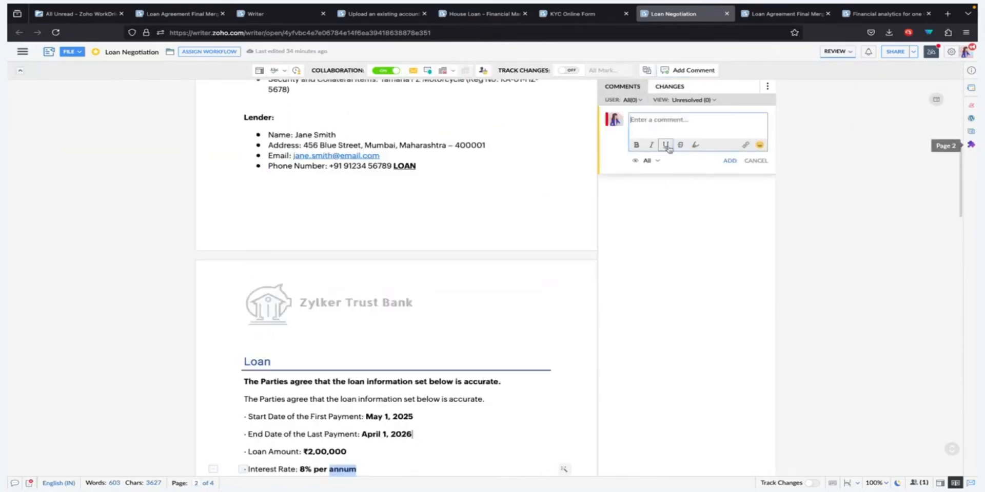
text(@gautham)
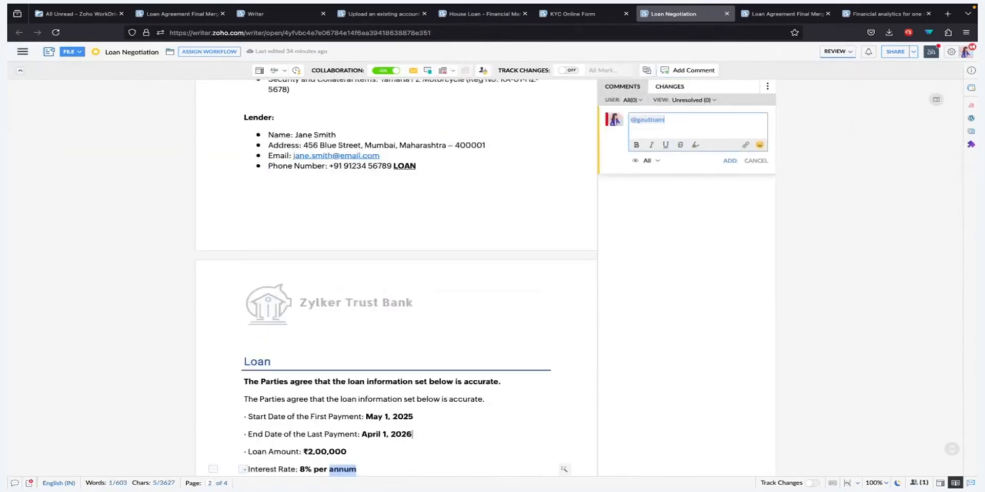
click(664, 137)
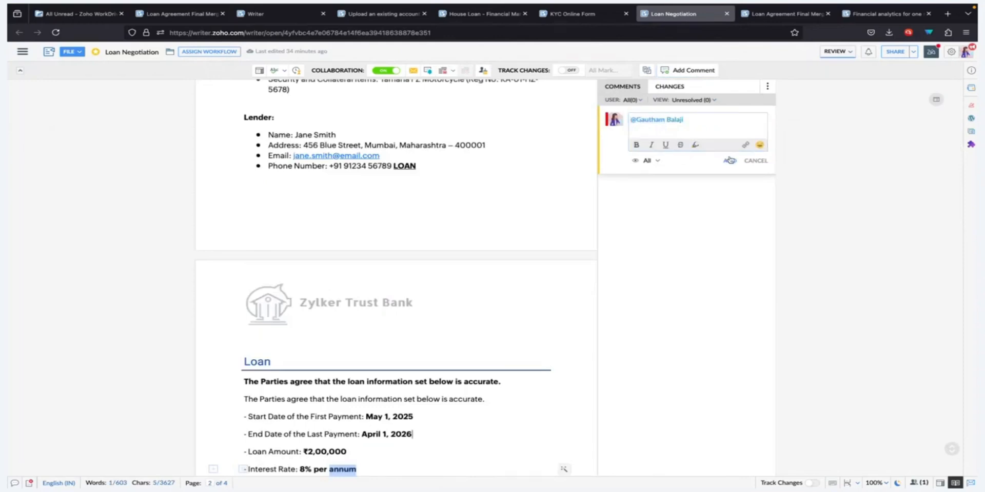
click(728, 159)
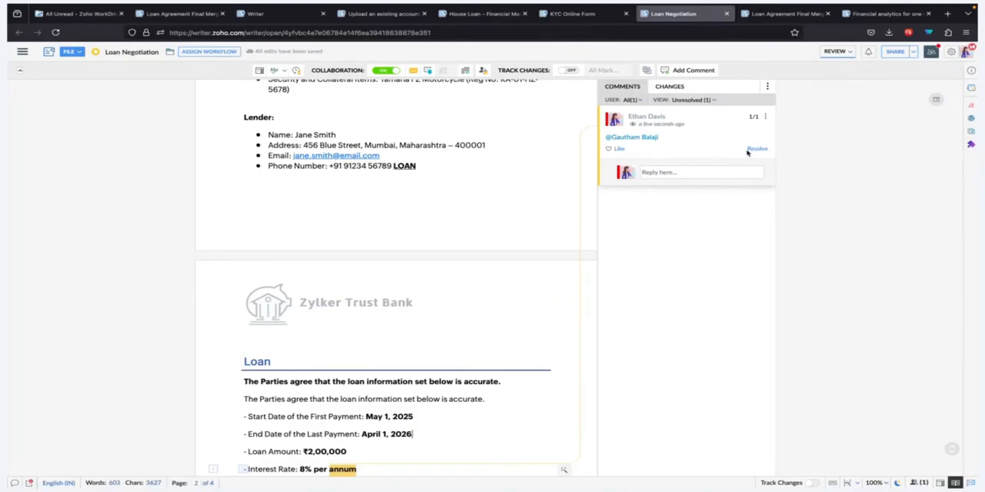
Start a comment on the city, state and postal code in the lender's address, and discard it.
click(420, 165)
drag(352, 146, 468, 147)
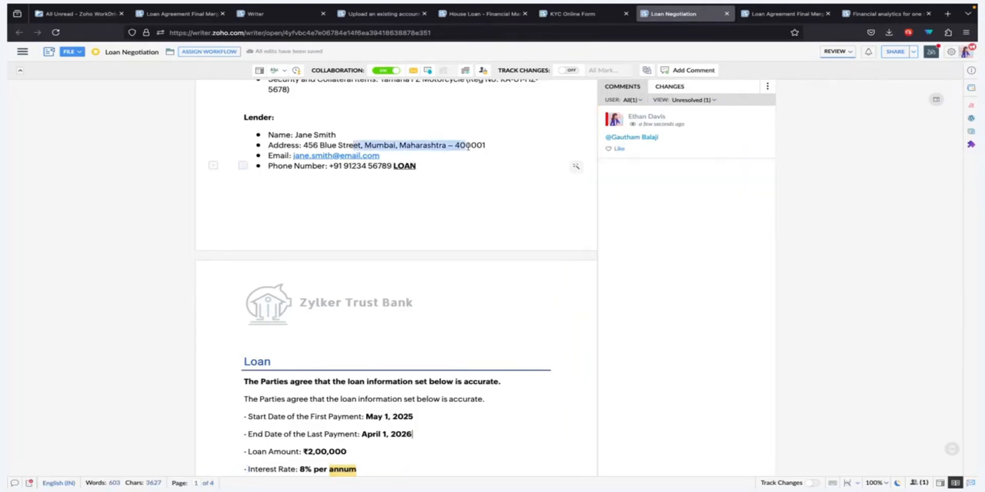
click(498, 149)
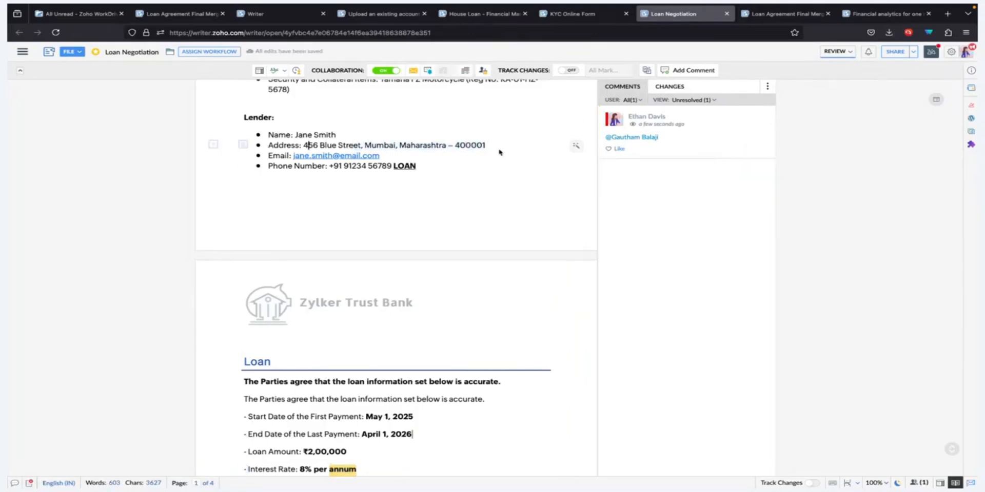
click(416, 145)
drag(361, 145, 494, 149)
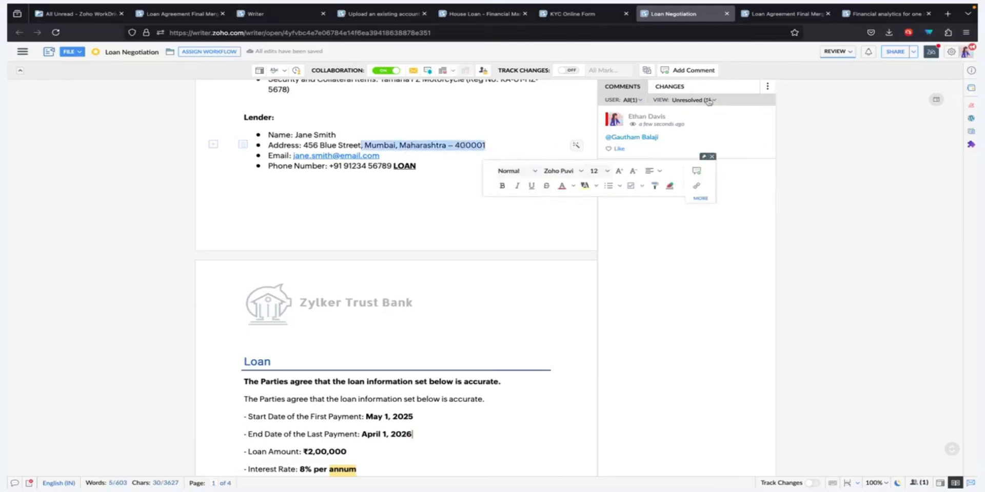
click(687, 70)
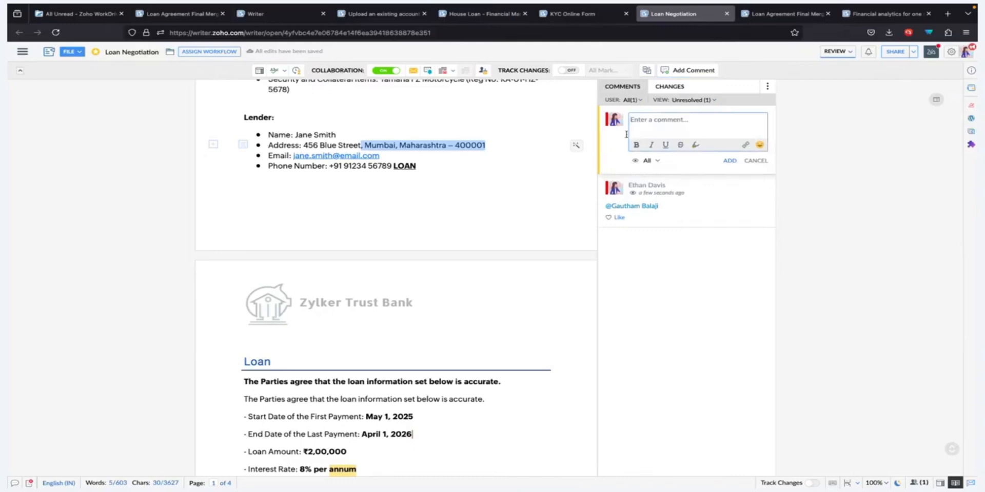
right_click(459, 144)
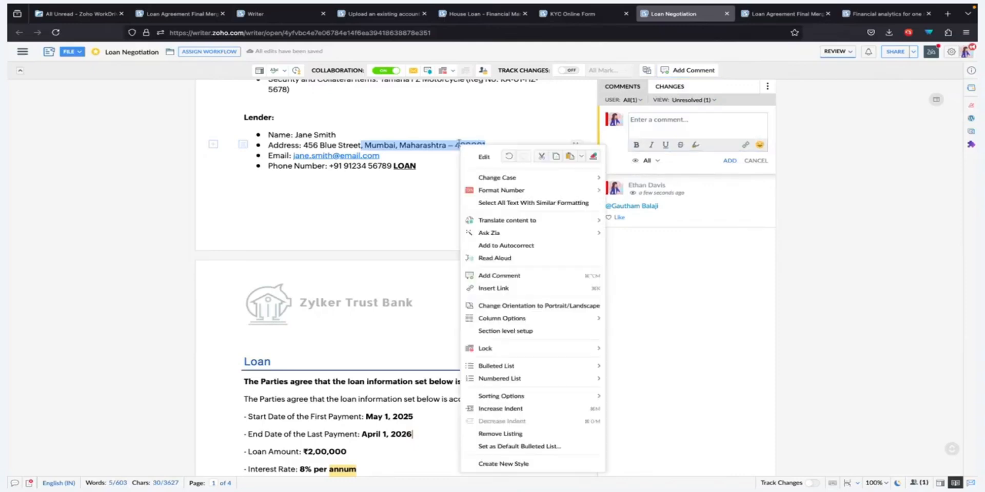
click(770, 259)
click(747, 161)
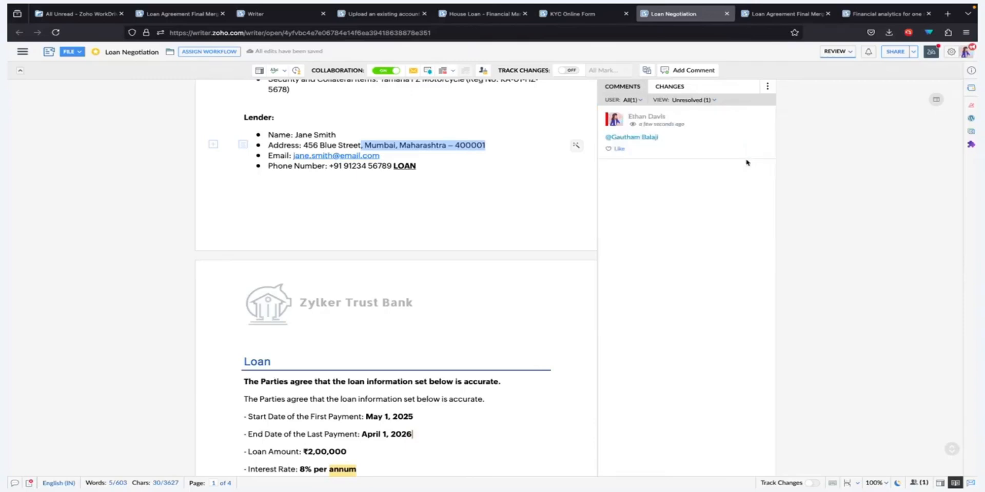
Draft a comment on the selected address text with custom visibility for two specific collaborators only, and discard it.
click(678, 72)
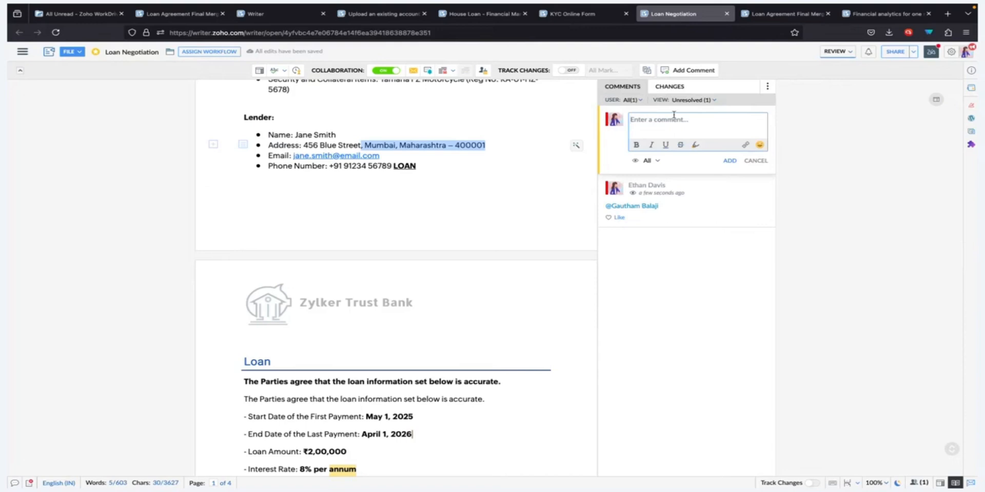
click(648, 160)
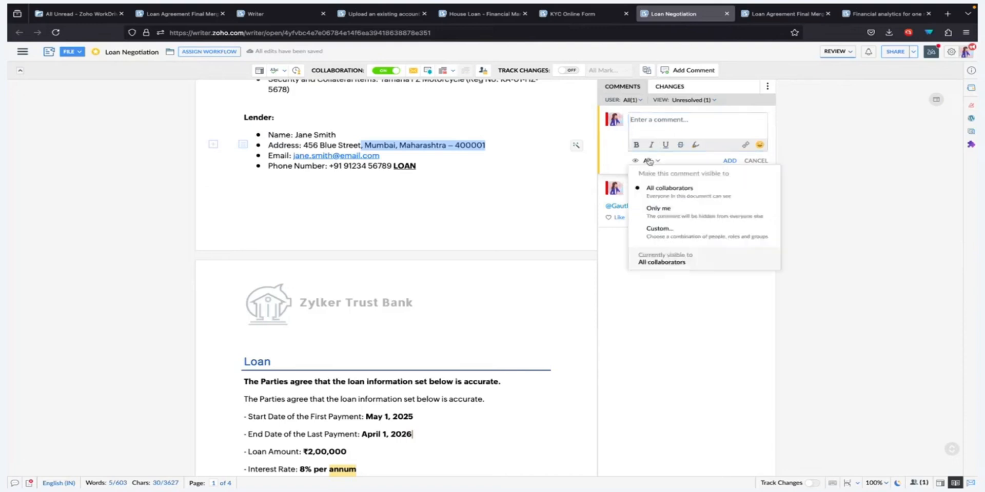
click(666, 229)
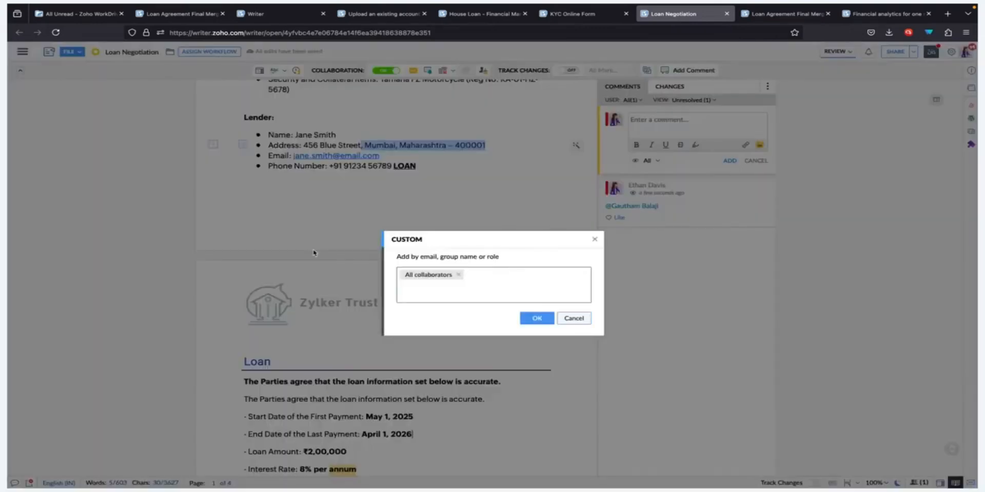
click(508, 281)
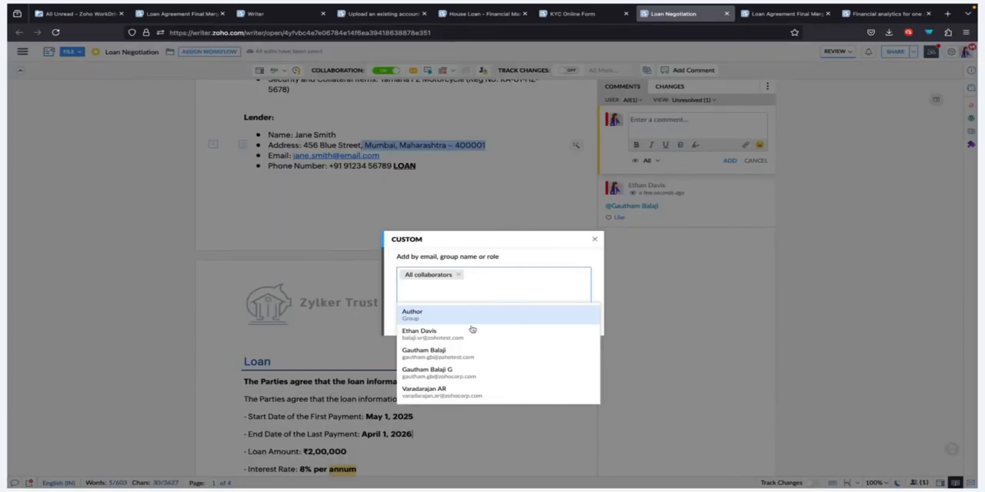
click(468, 353)
click(517, 291)
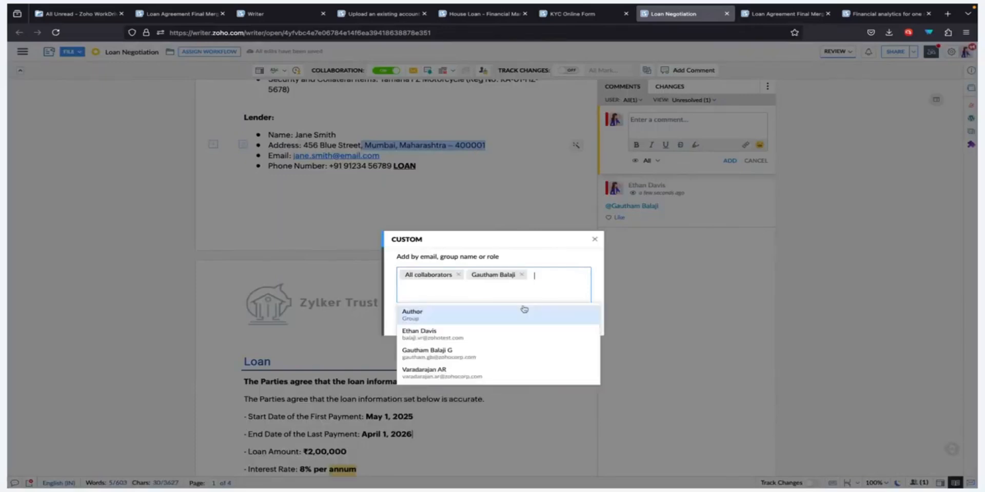
click(502, 375)
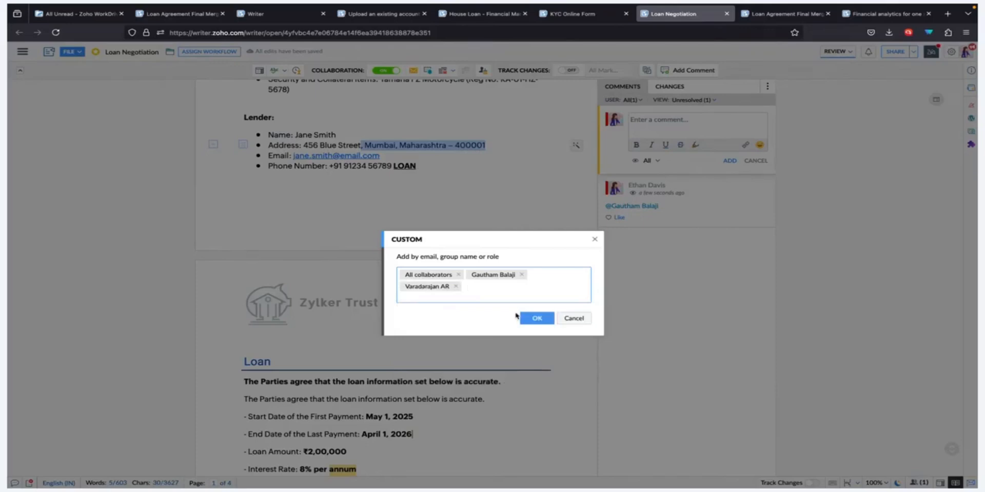
click(458, 275)
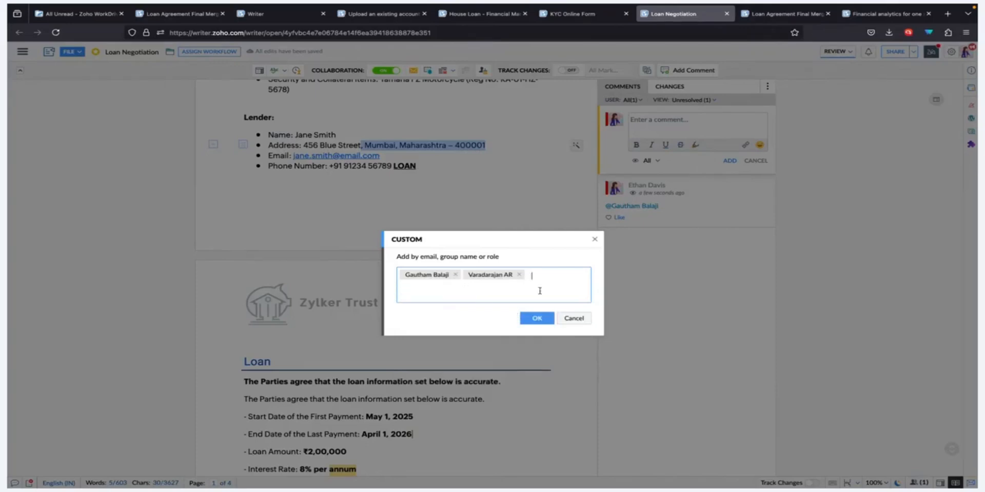
click(540, 289)
click(556, 260)
click(545, 323)
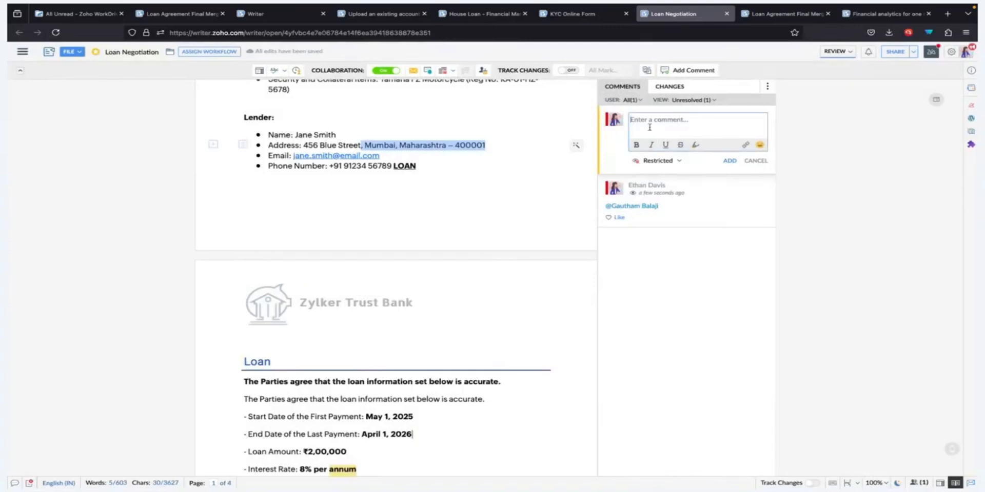
mouse_move(659, 164)
click(764, 164)
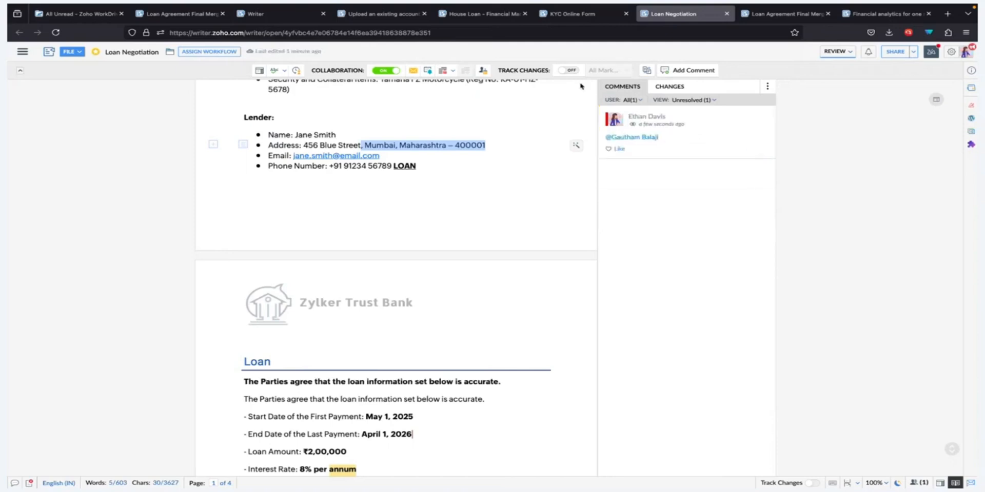
Turn on Track Changes for the document.
scroll(564, 74, up, 2)
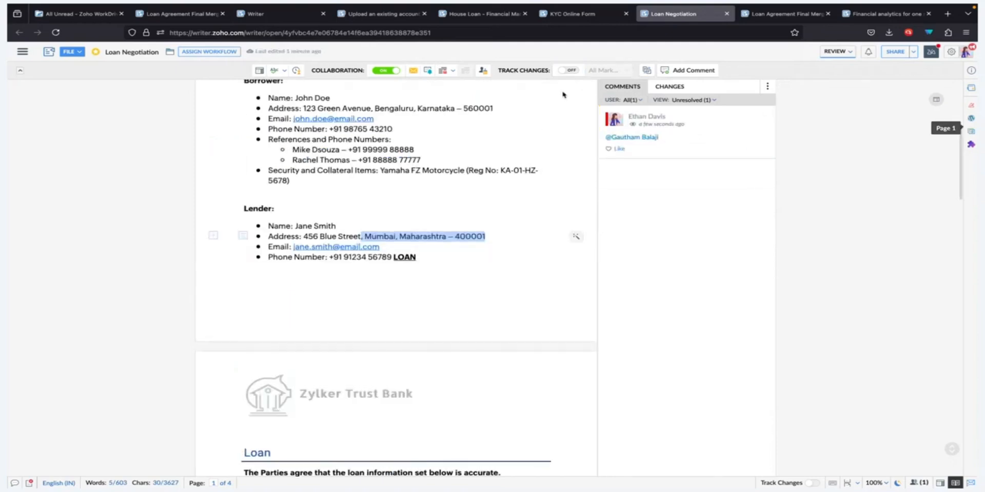
click(561, 71)
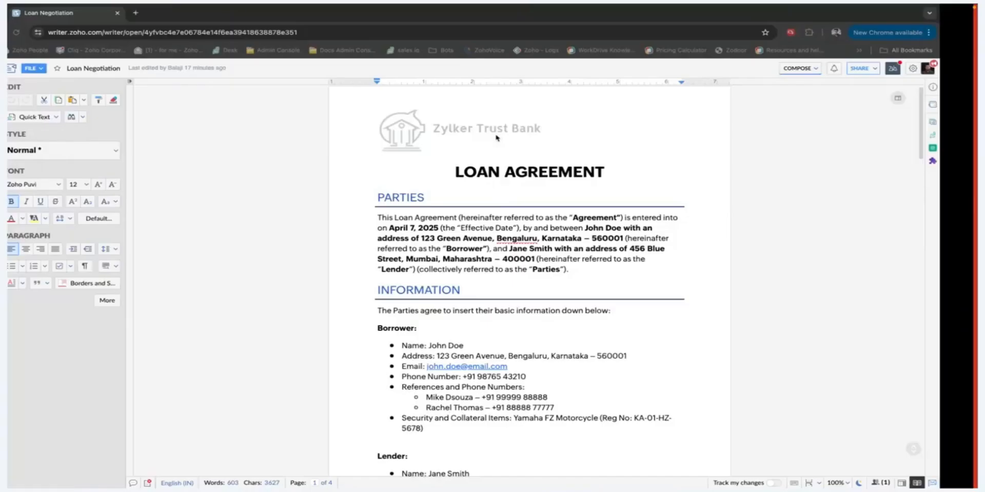
In the collaborator's browser session, insert "Changes will be highlighted" after the "Borrower:" heading.
scroll(554, 204, down, 1)
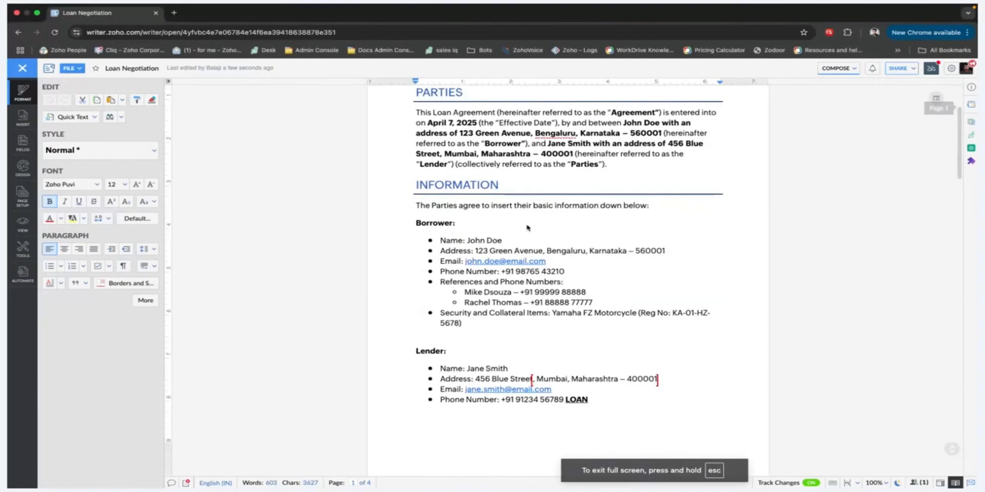
click(528, 227)
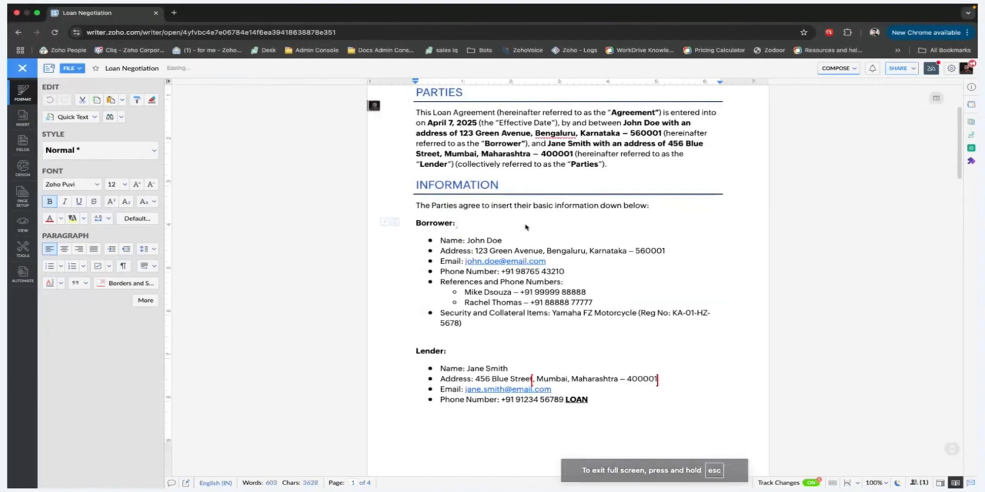
text(Changes)
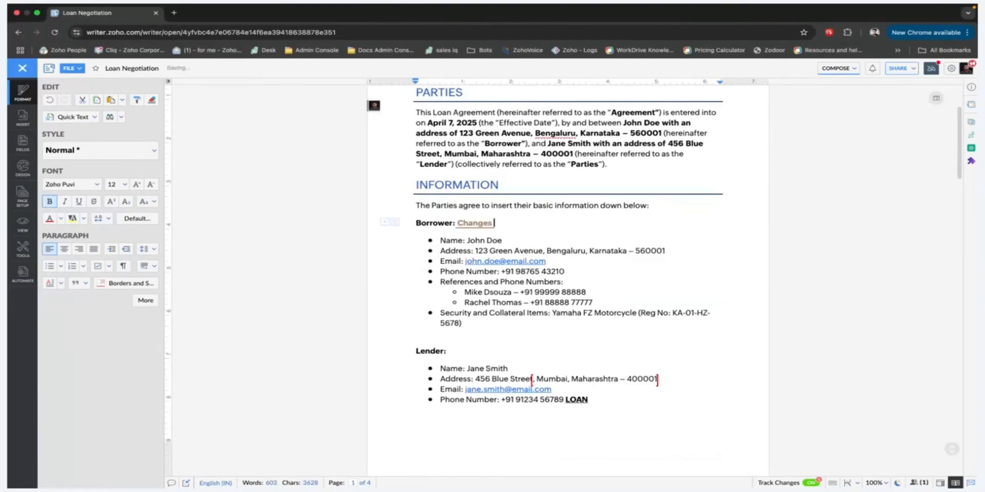
text( will be highlighted)
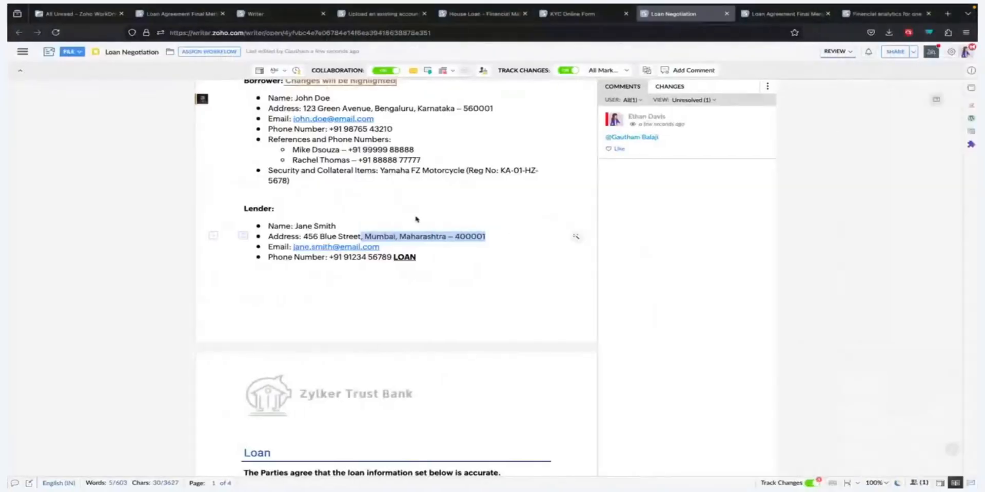
Back in the reviewer's session, examine the details of the tracked insertion beside the "Borrower:" heading.
scroll(415, 219, up, 5)
click(357, 279)
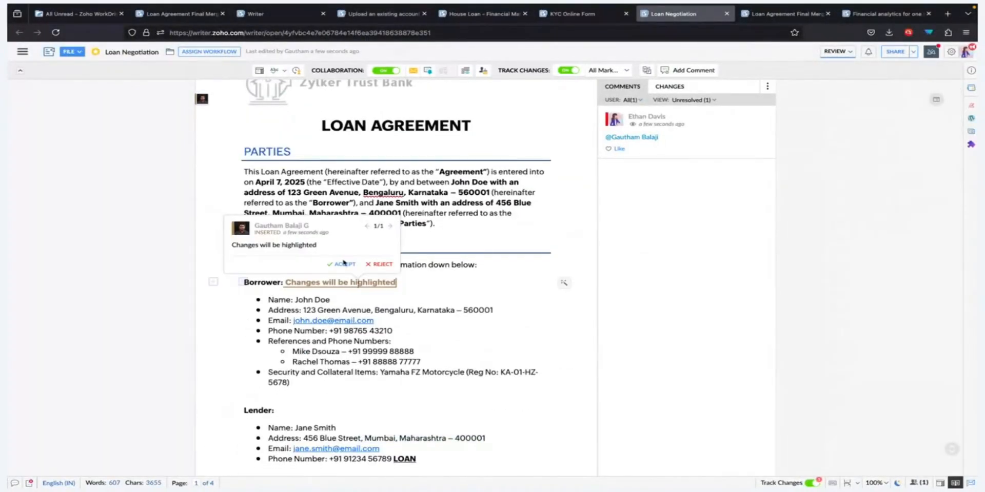
Change the interest rate in the Loan section to 9% per annum as a tracked edit.
scroll(426, 283, down, 10)
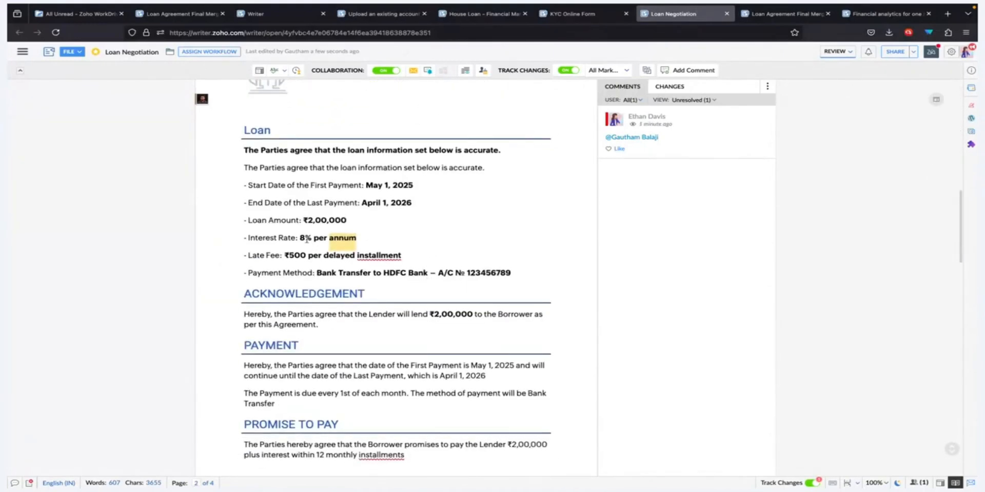
click(306, 238)
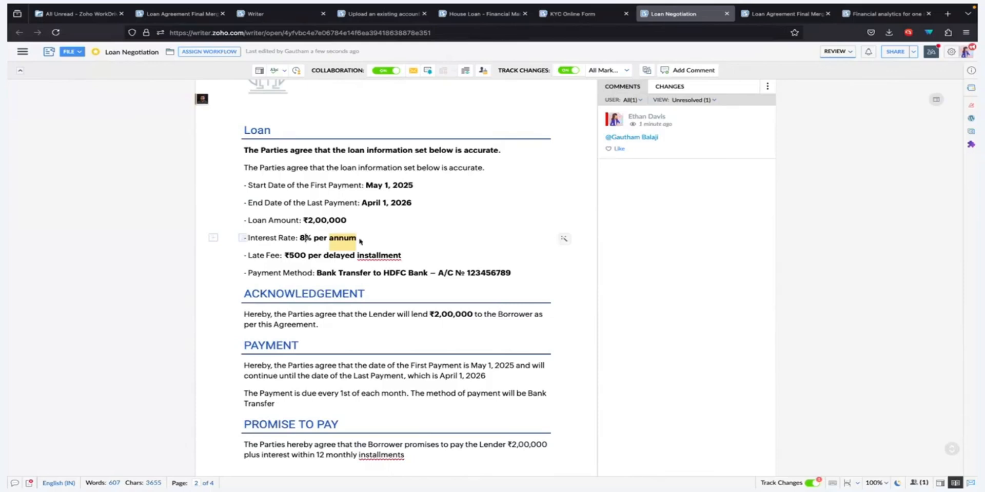
key(shift+Left)
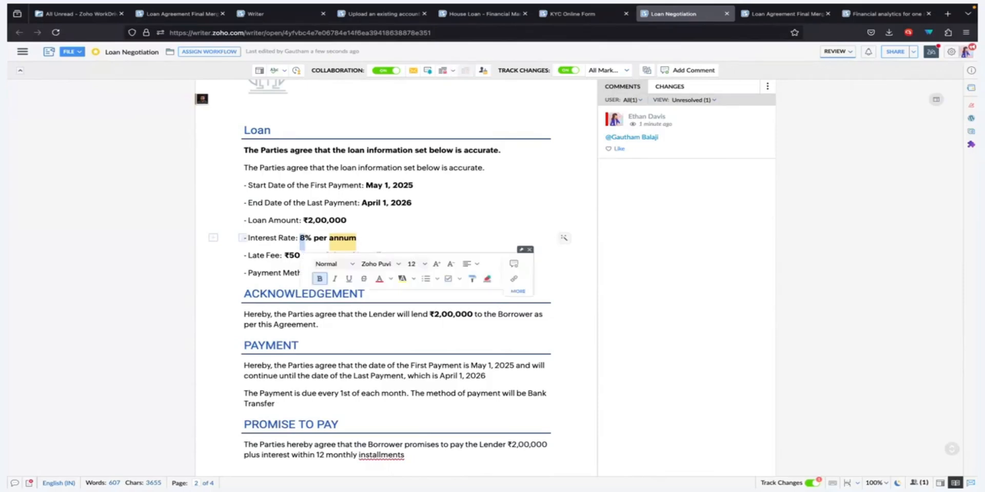
text(9)
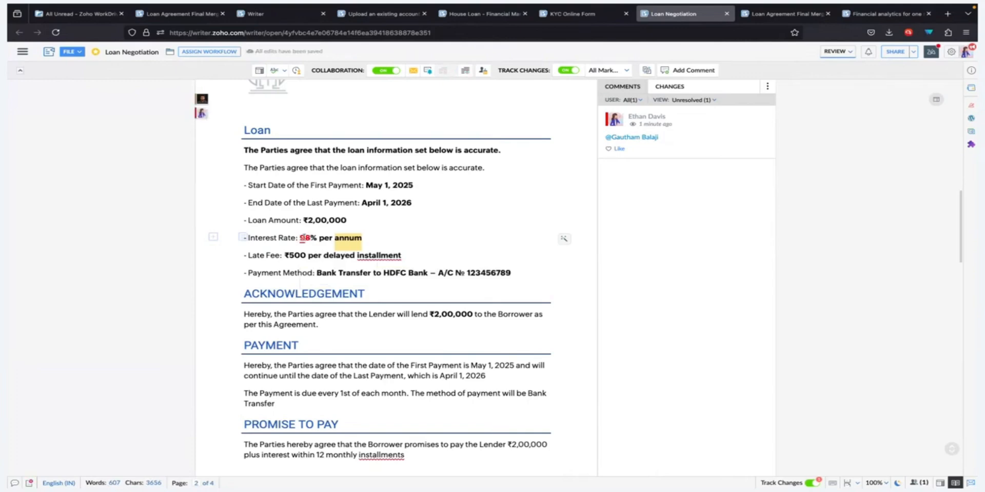
Accept the tracked interest rate change to 9% and reject the collaborator's tracked insertion beside the "Borrower:" heading.
mouse_move(302, 238)
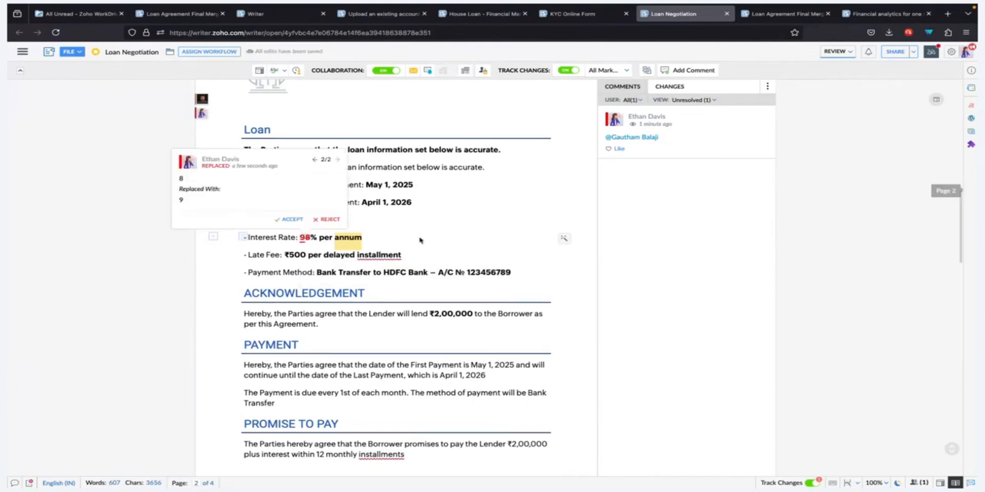
click(290, 220)
scroll(374, 230, up, 10)
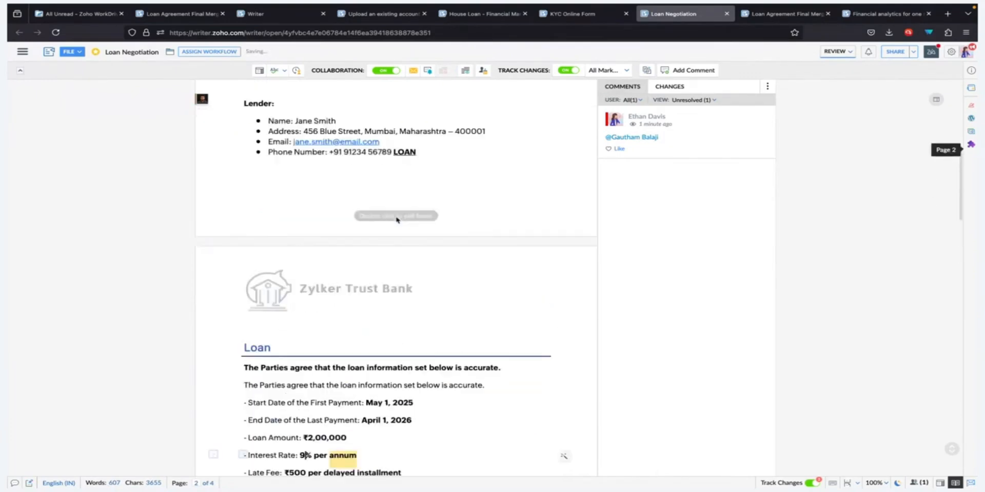
mouse_move(359, 244)
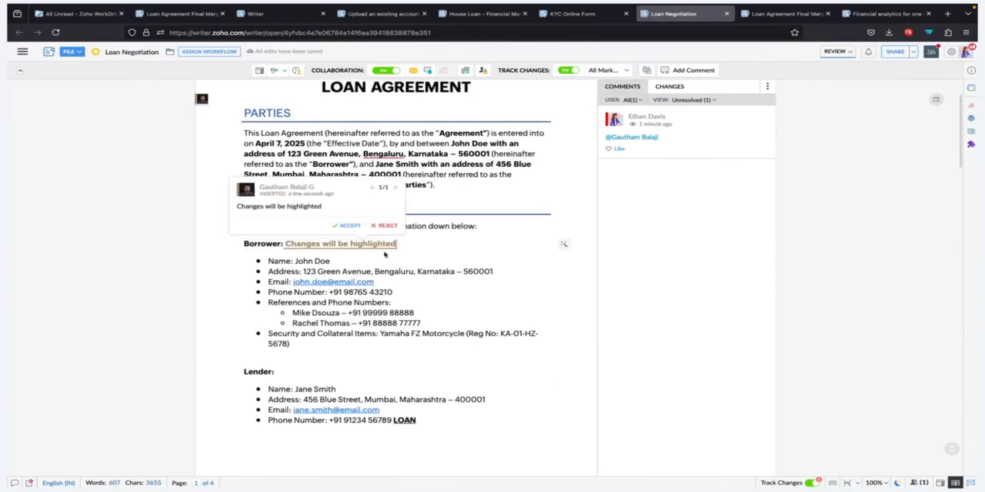
click(386, 226)
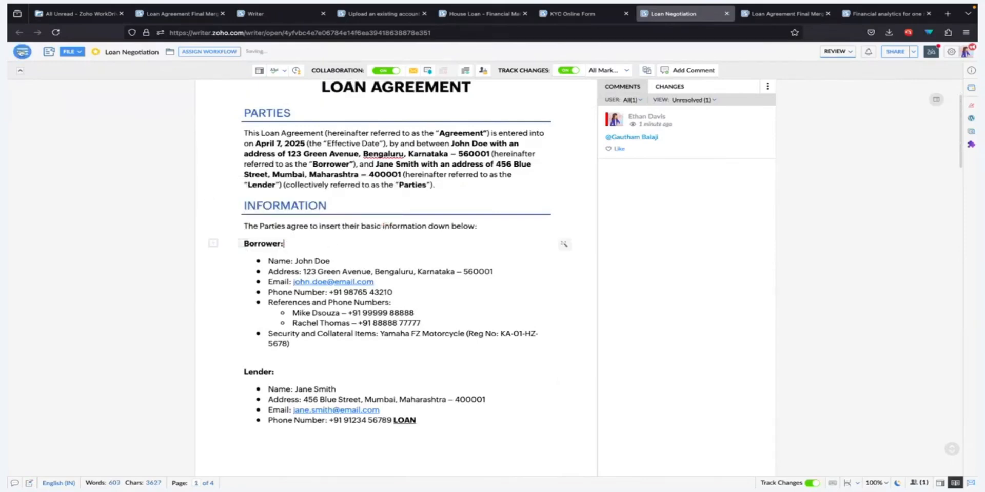
Lock the whole paragraph under the PARTIES heading against editing.
click(22, 51)
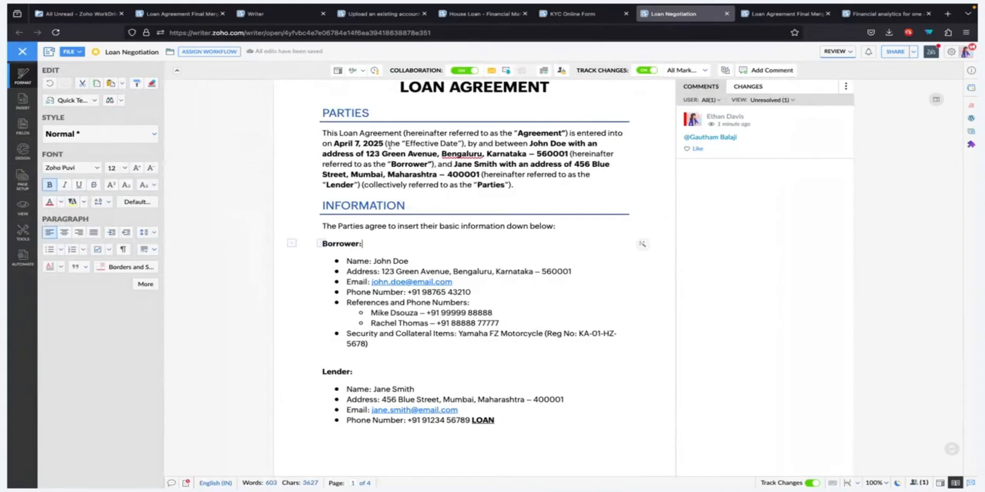
drag(324, 133, 514, 186)
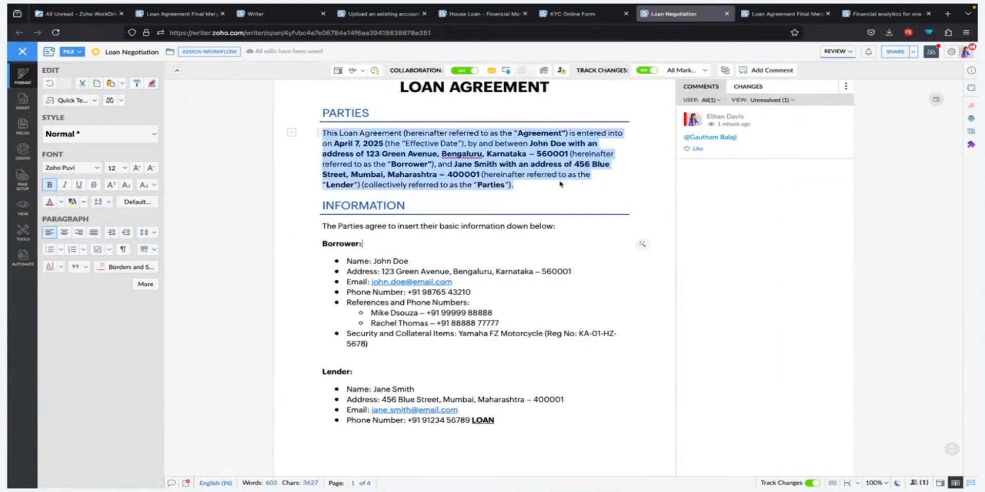
right_click(444, 144)
click(445, 144)
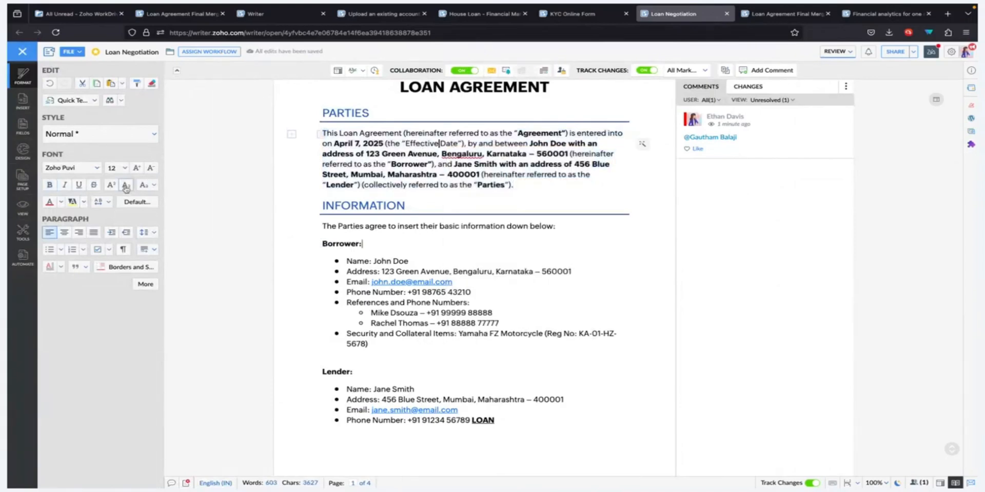
drag(323, 133, 514, 186)
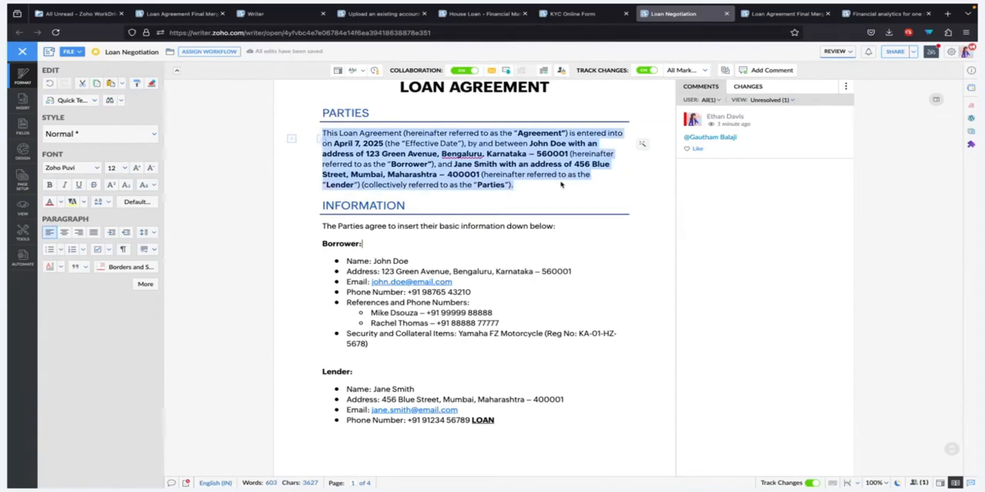
right_click(477, 175)
mouse_move(516, 261)
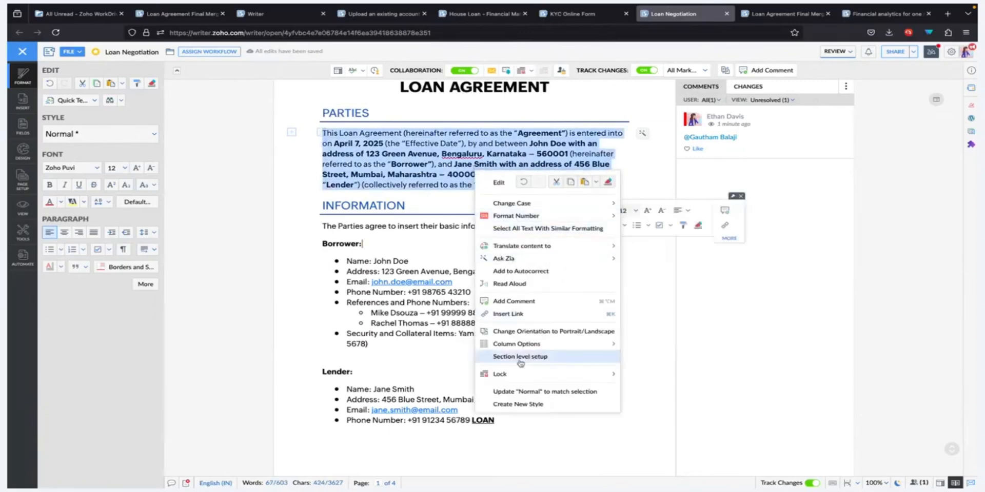
mouse_move(513, 373)
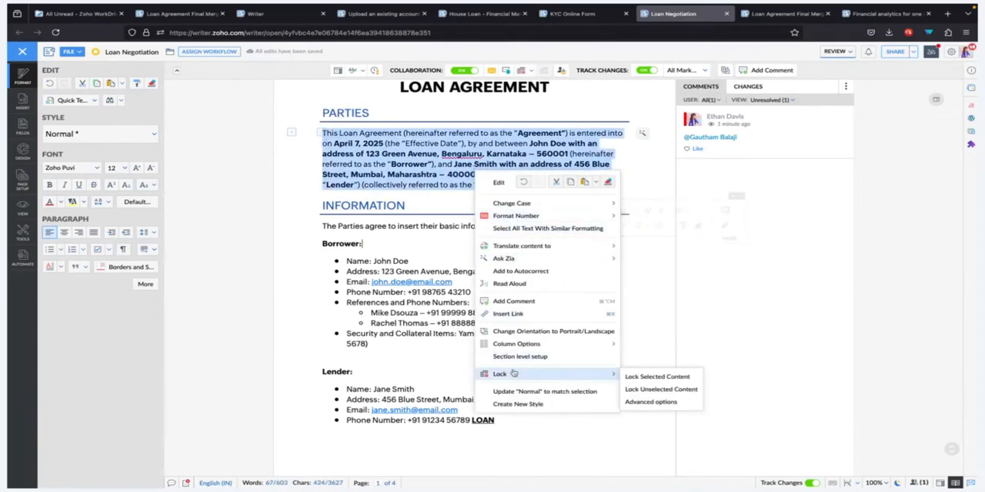
click(646, 377)
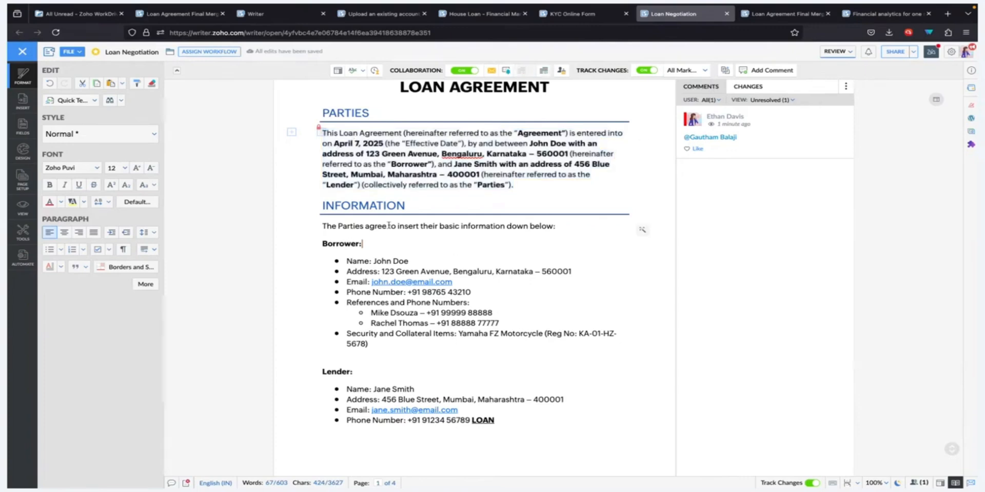
Insert a content mask inside the word "Parties" in the first INFORMATION sentence and fill it with "Tithseuafd".
drag(320, 226, 555, 228)
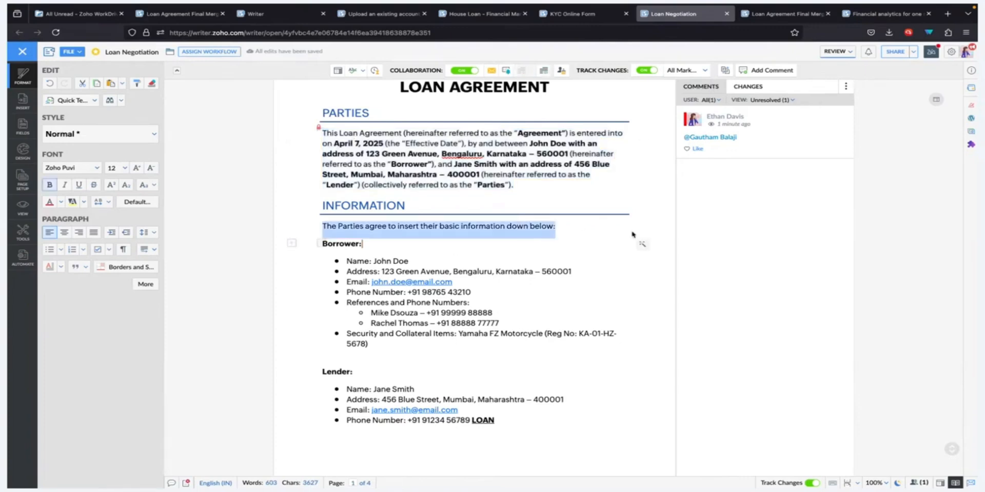
click(22, 232)
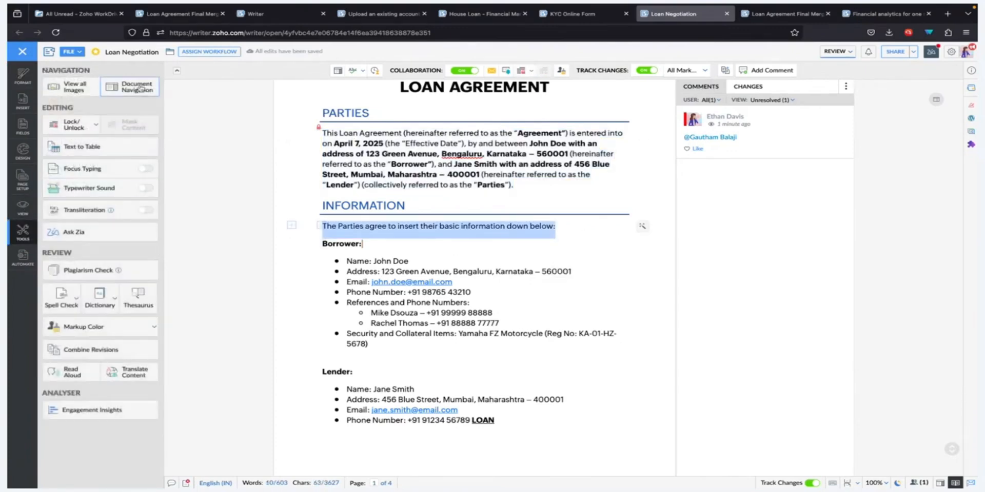
click(362, 227)
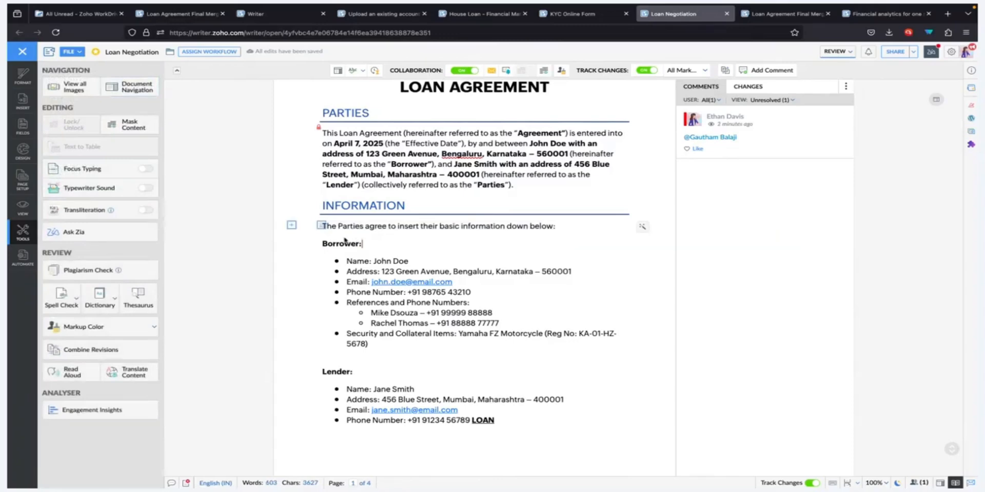
click(127, 125)
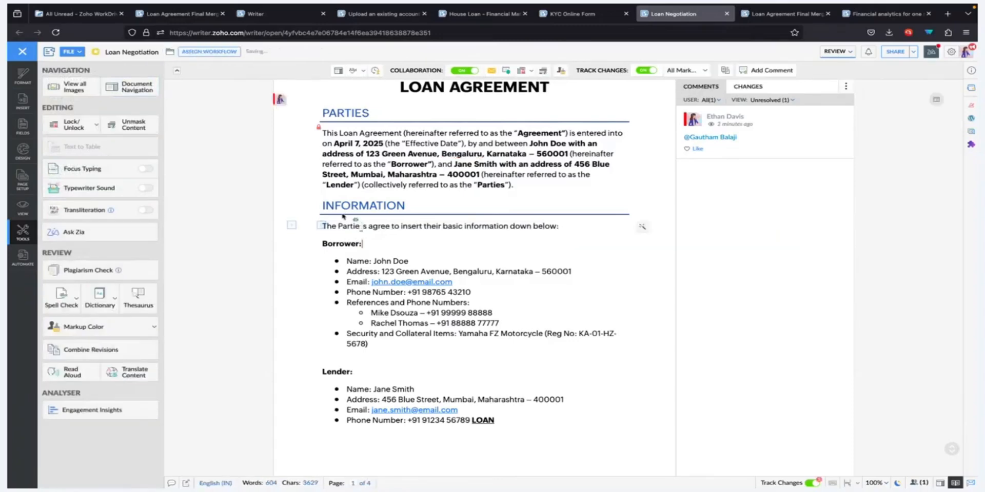
text(Tithseuafd)
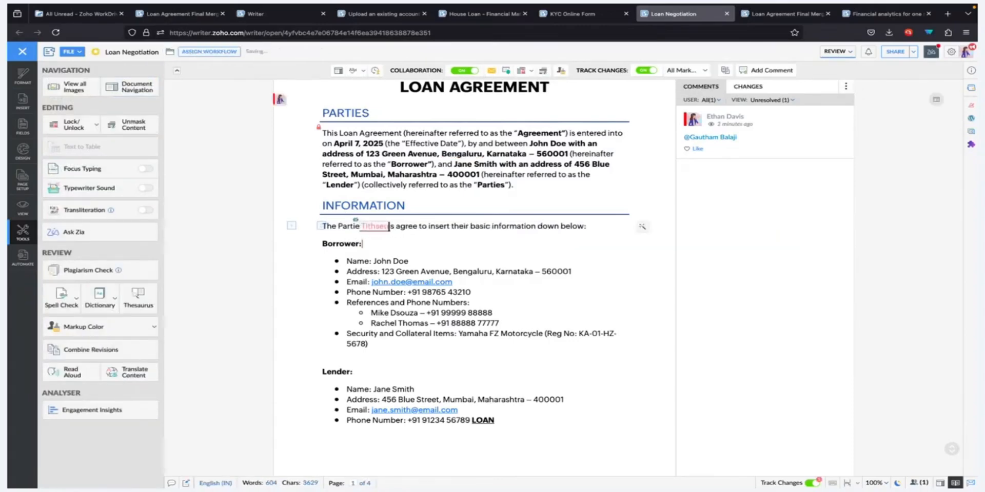
Accept the tracked insertion of the masked text, and check how it appears in the collaborator's browser session.
click(383, 229)
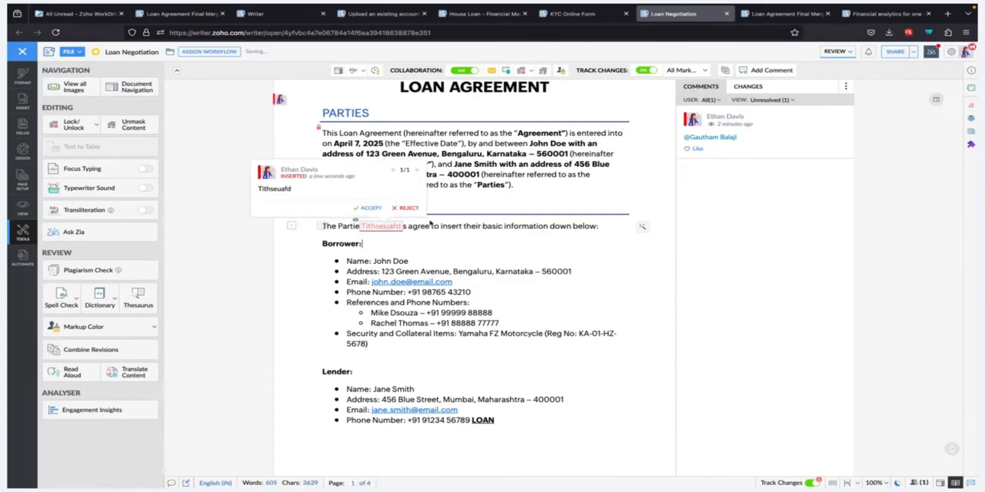
click(378, 210)
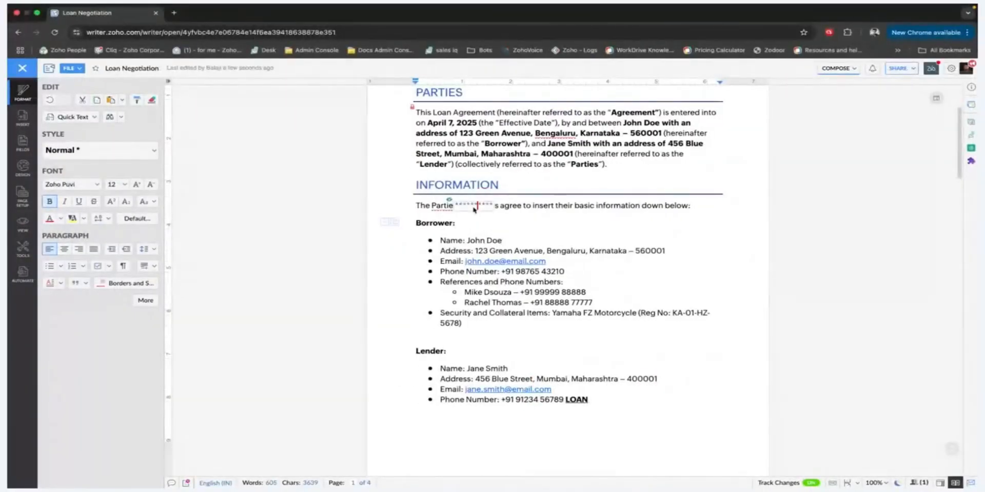
mouse_move(467, 206)
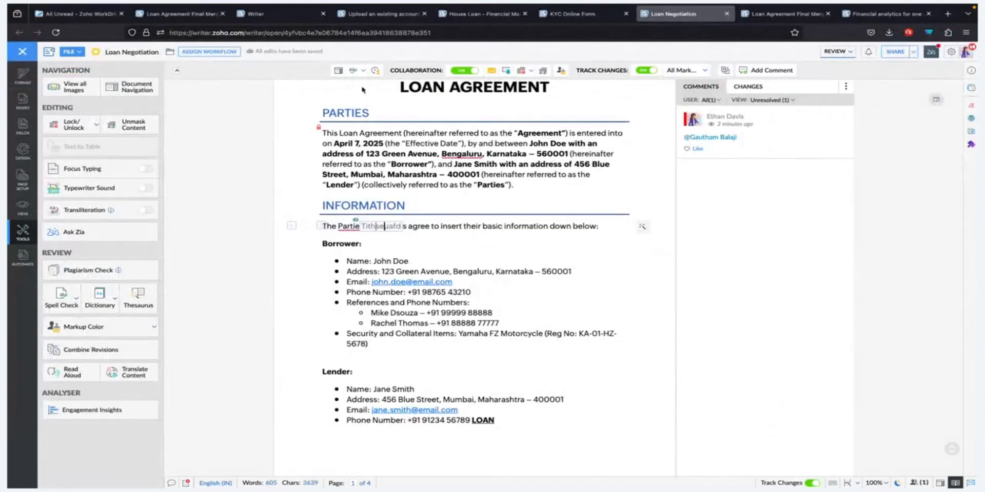
Back in the reviewer's session, assign the Review and Approval Workflow to the document with a manual start.
click(230, 51)
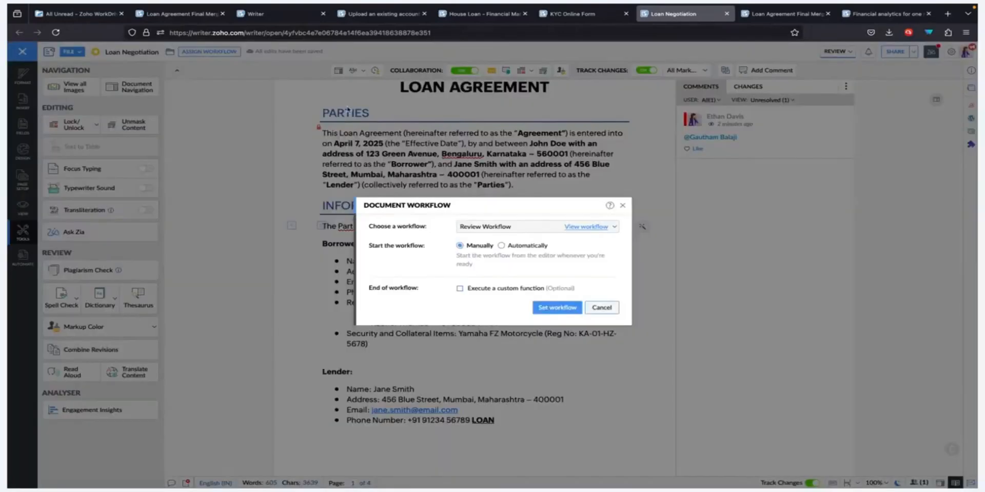
click(549, 226)
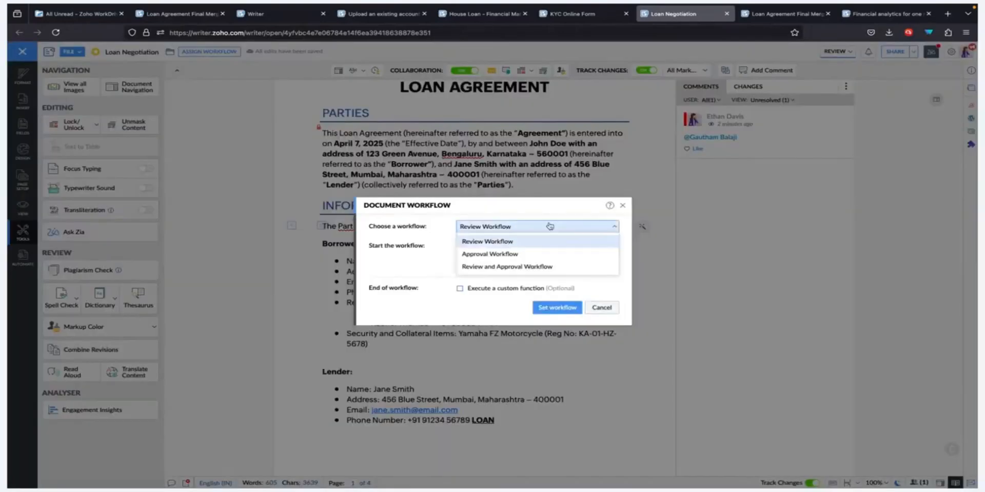
click(539, 269)
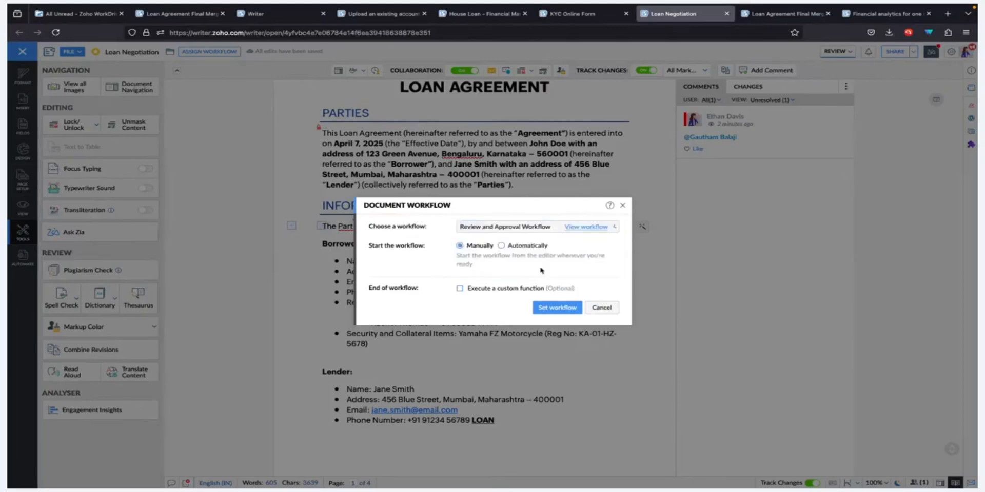
click(568, 315)
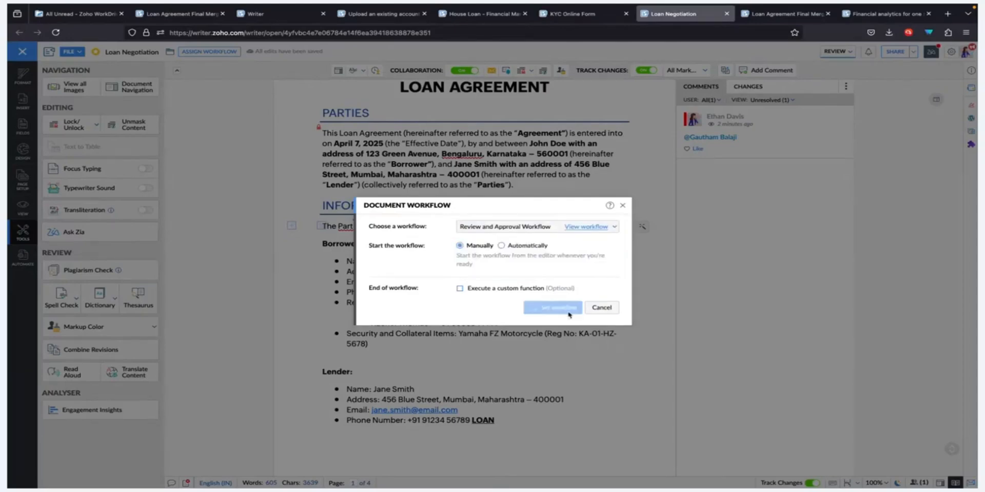
click(492, 297)
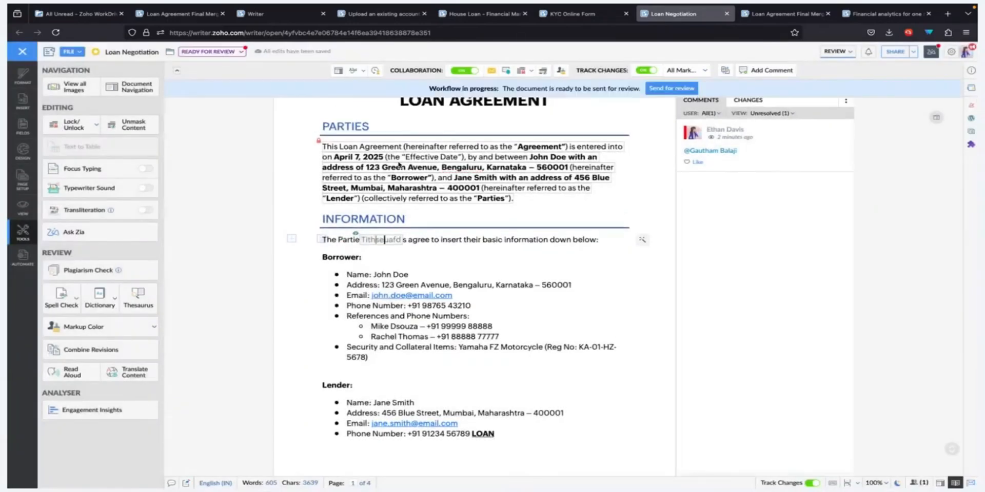
Examine the reviewer, approver, note and due date fields for sending the document for review, and leave without sending.
click(655, 89)
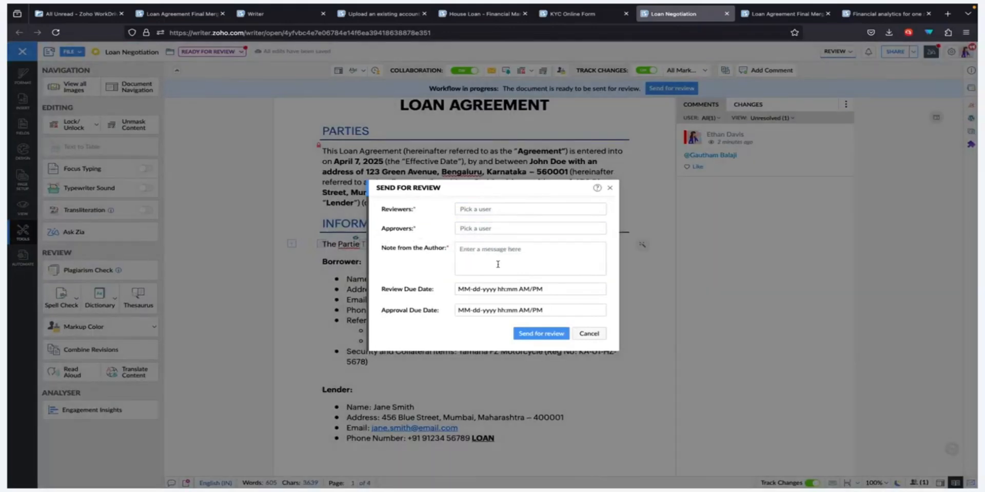
click(497, 264)
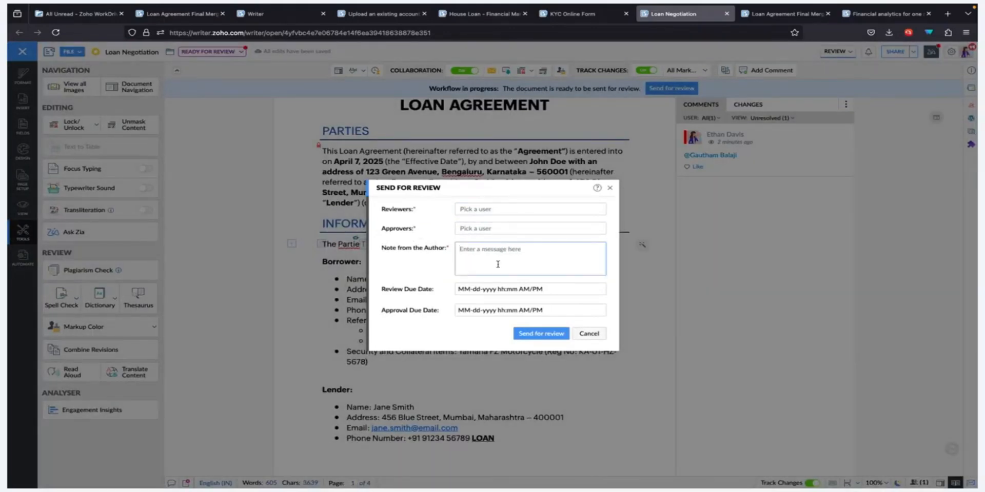
click(588, 333)
click(232, 53)
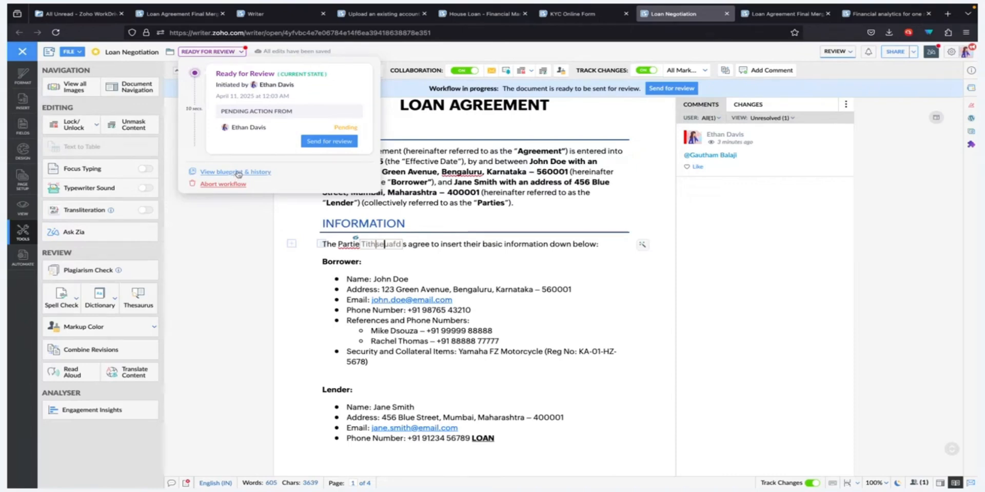
click(485, 137)
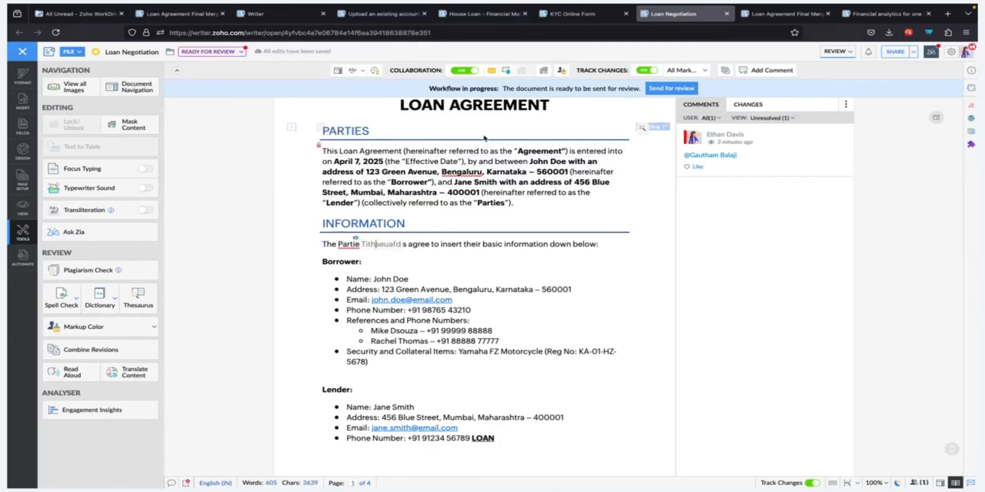